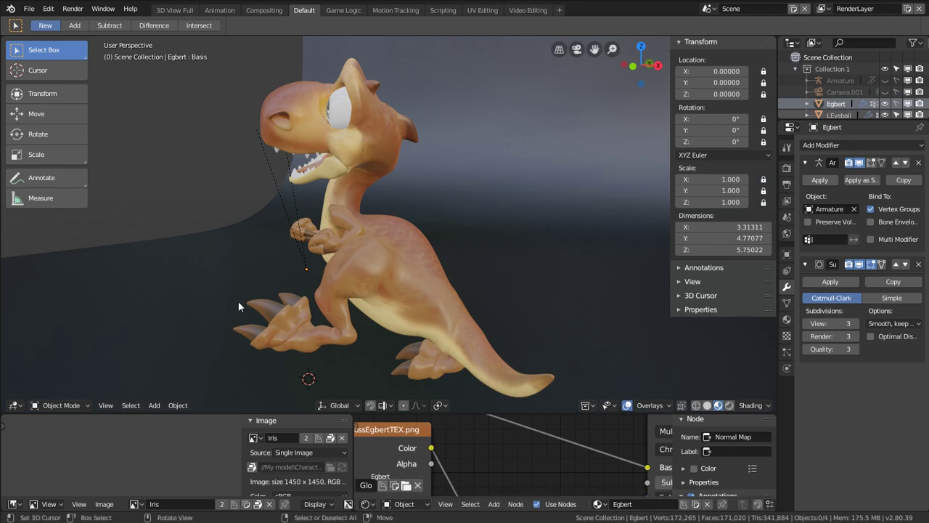
Step: Select the Egbert mesh and set its Subdivision modifier to Simple with 0 viewport subdivisions
middle_click_drag(238, 301, 240, 323)
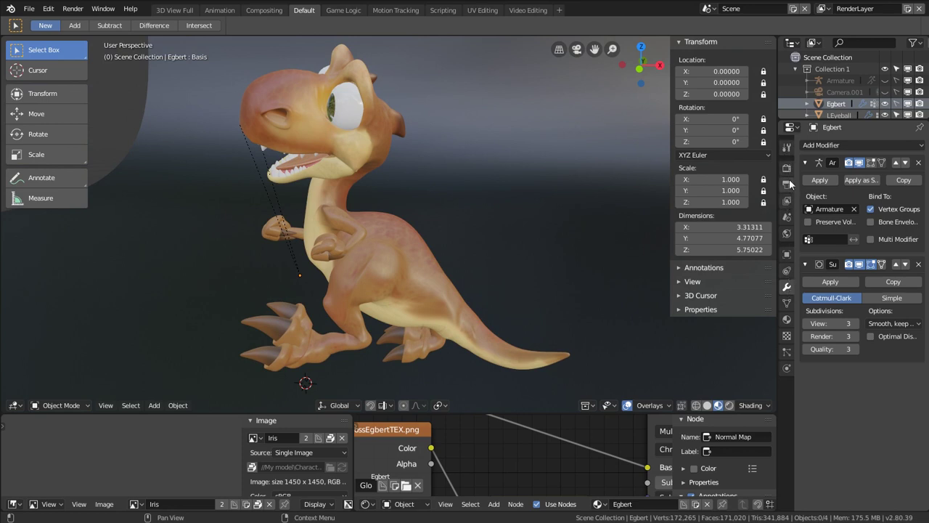
left_click(787, 148)
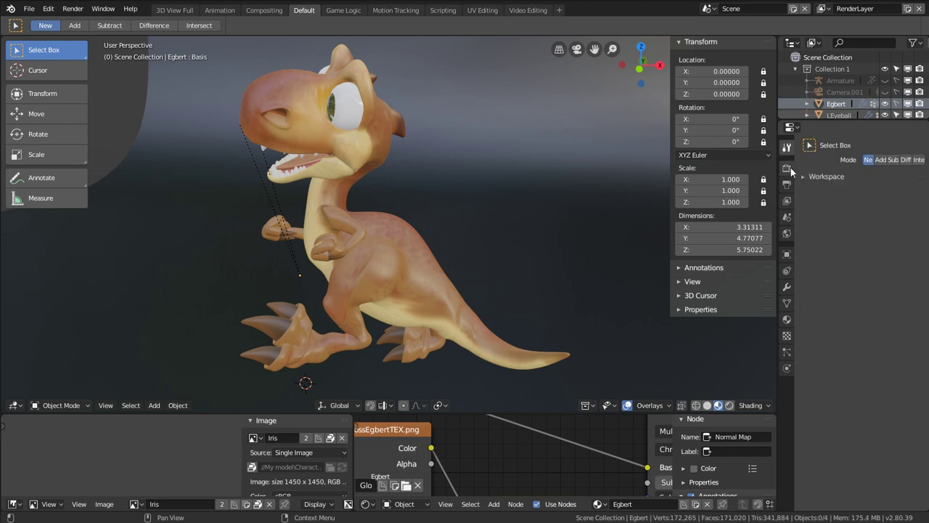
left_click(787, 168)
left_click(787, 287)
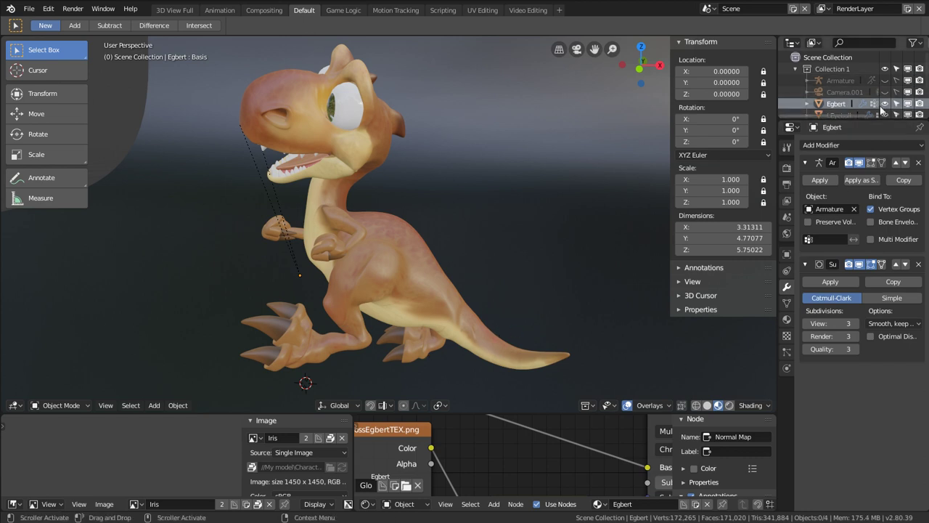
left_click(834, 106)
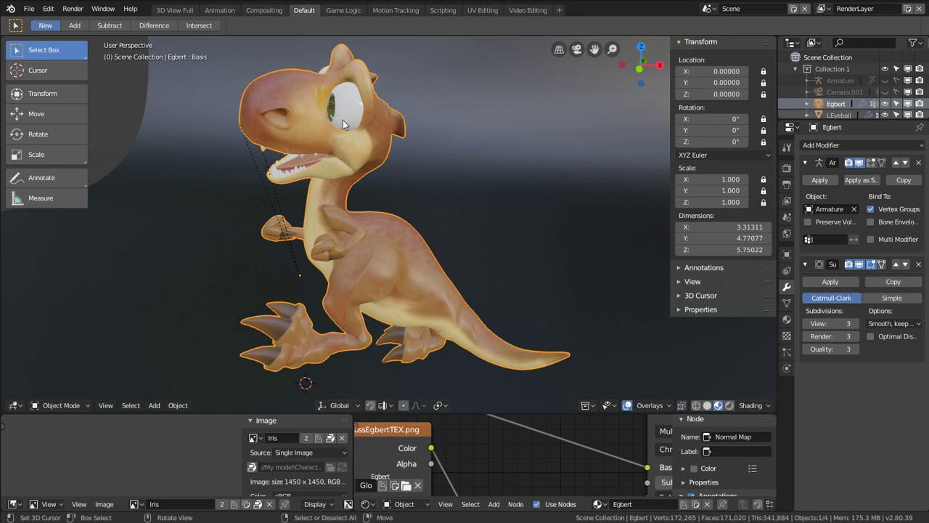
left_click(892, 297)
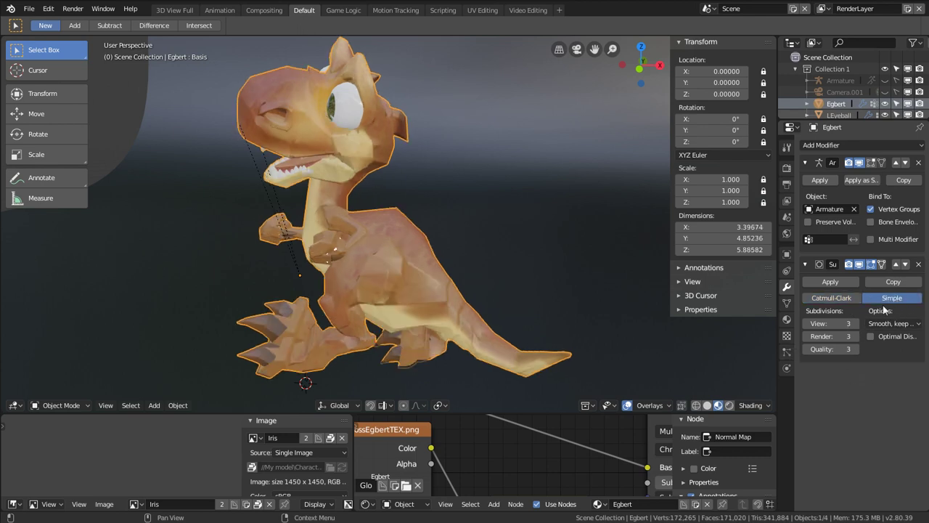
left_click(849, 323)
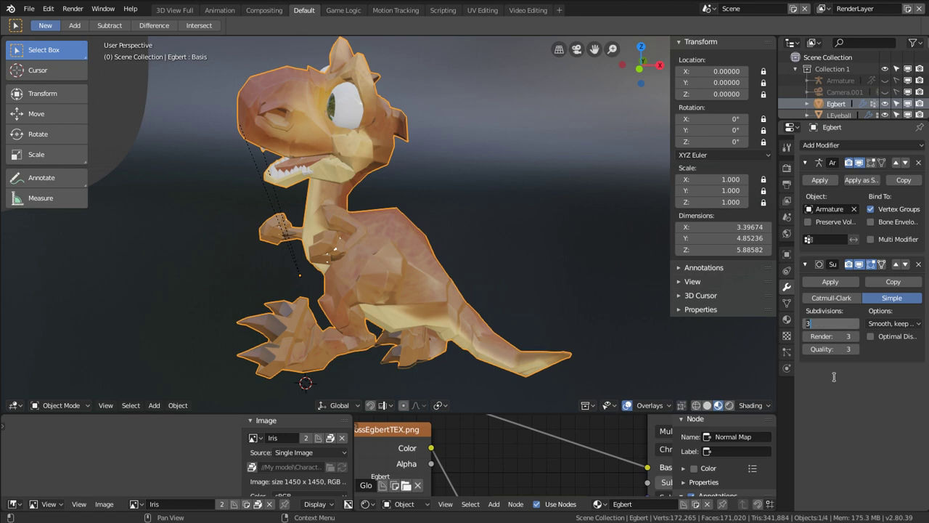
type("0")
key("Return")
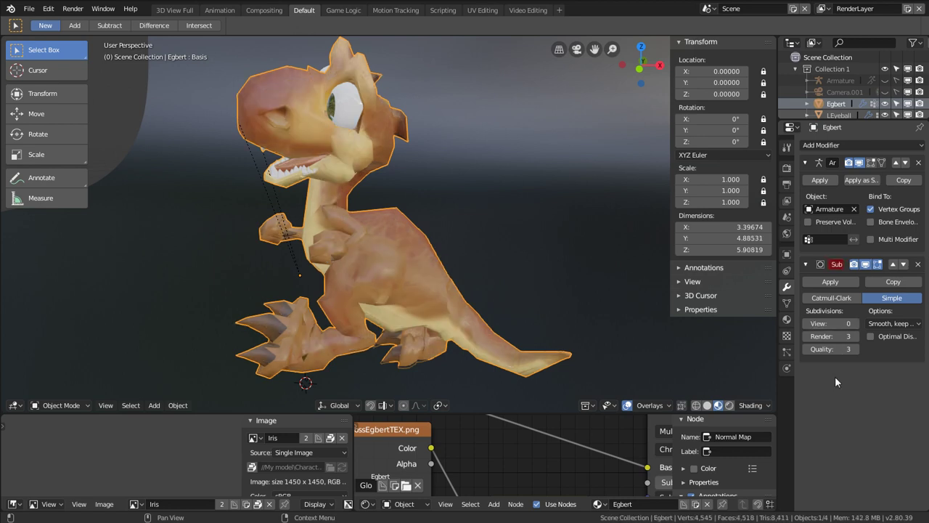
Step: Inspect the unsubdivided dinosaur in wireframe and solid shading, and return the viewport to material preview shading
left_click(696, 406)
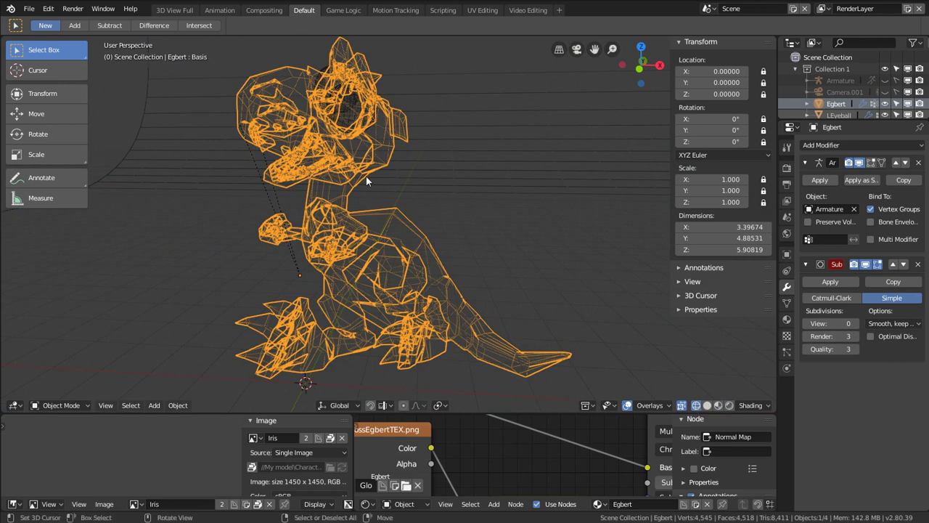
left_click(707, 405)
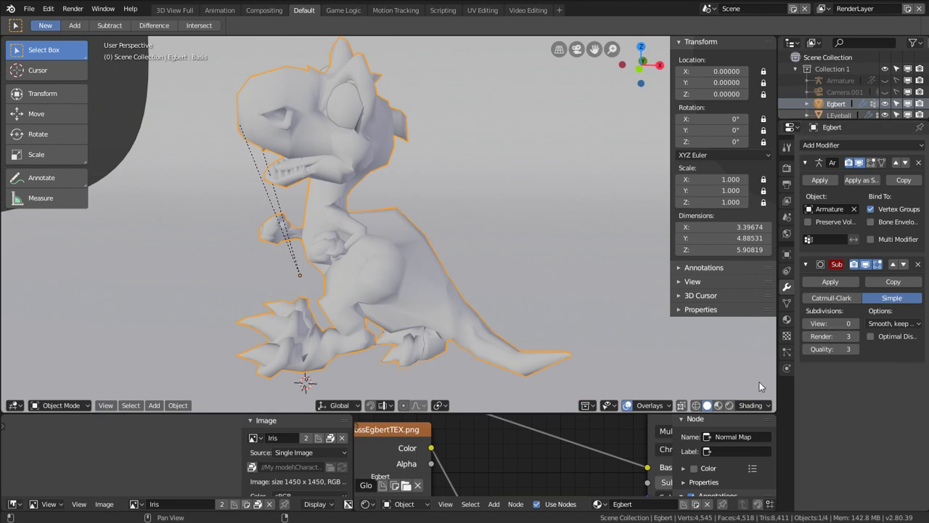
left_click(718, 405)
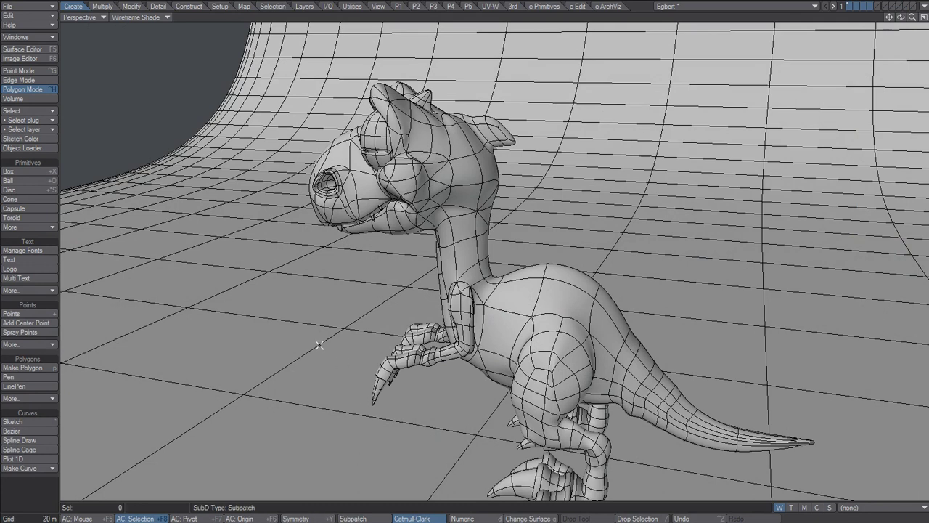
Step: In LightWave Modeler, turn subdivision off and back on for the Egbert model to compare the cage with the smooth surface
key("Tab")
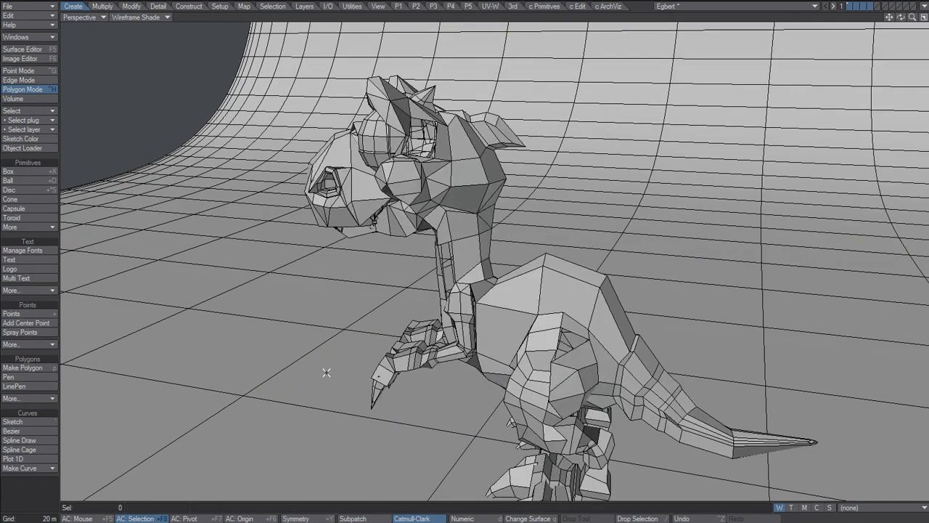
key("Tab")
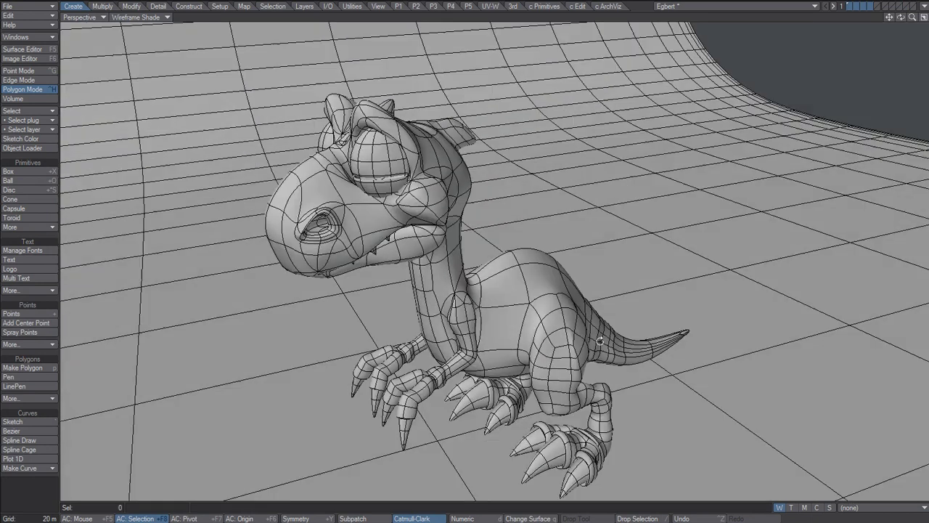
left_click_drag(600, 341, 508, 327, "alt")
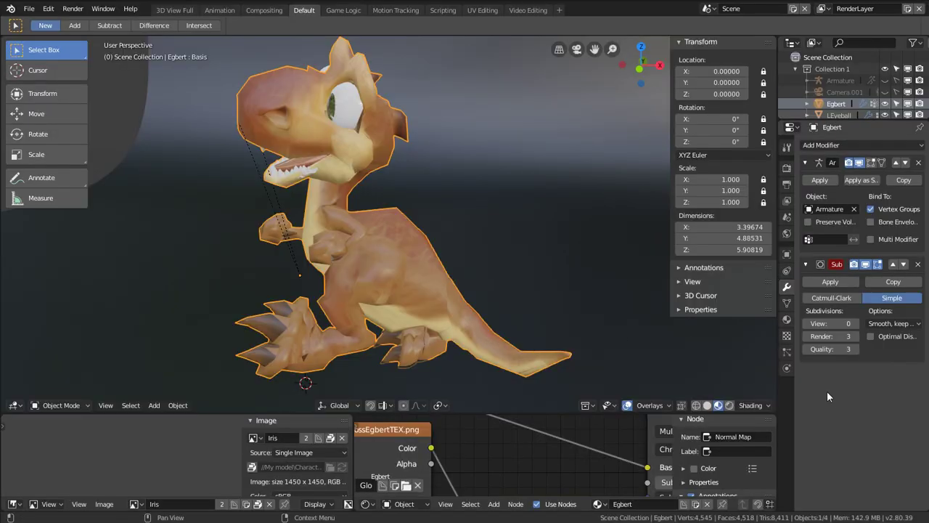
Step: In Blender, export the scene as FBX to the Egbert folder under the file name Egbert-new.fbx
left_click(30, 9)
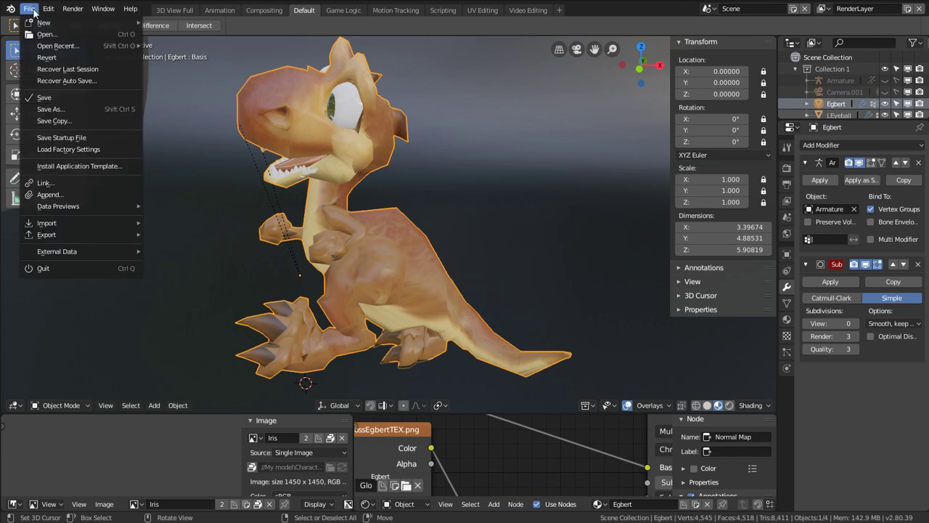
mouse_move(124, 234)
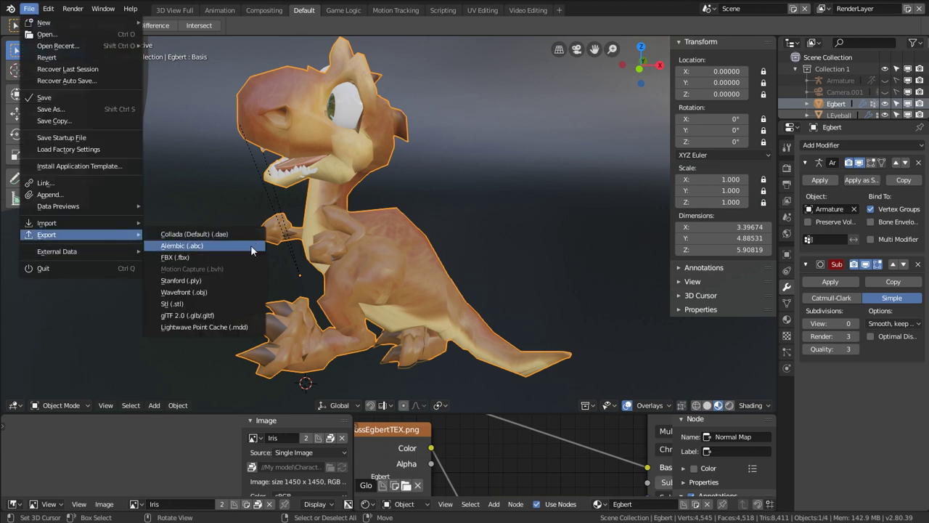
left_click(184, 259)
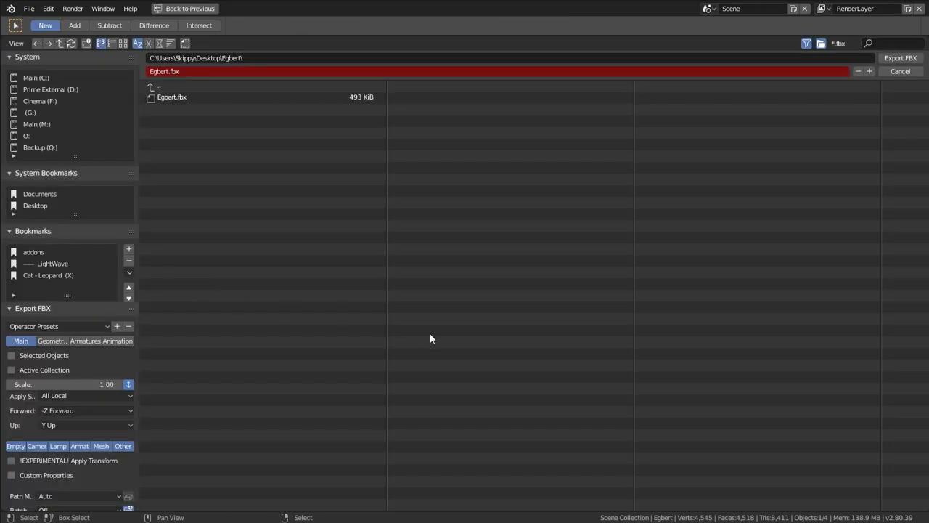
left_click(177, 72)
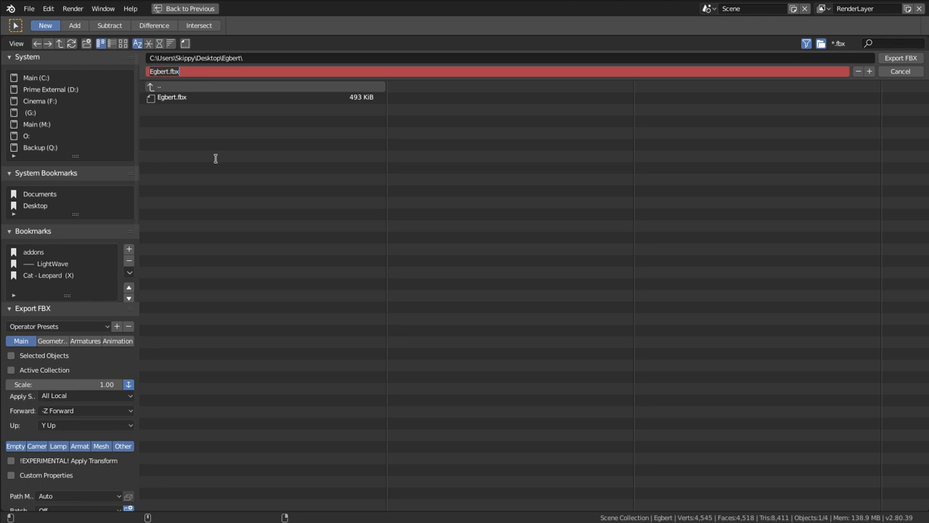
key("Return")
type("-new")
left_click(215, 158)
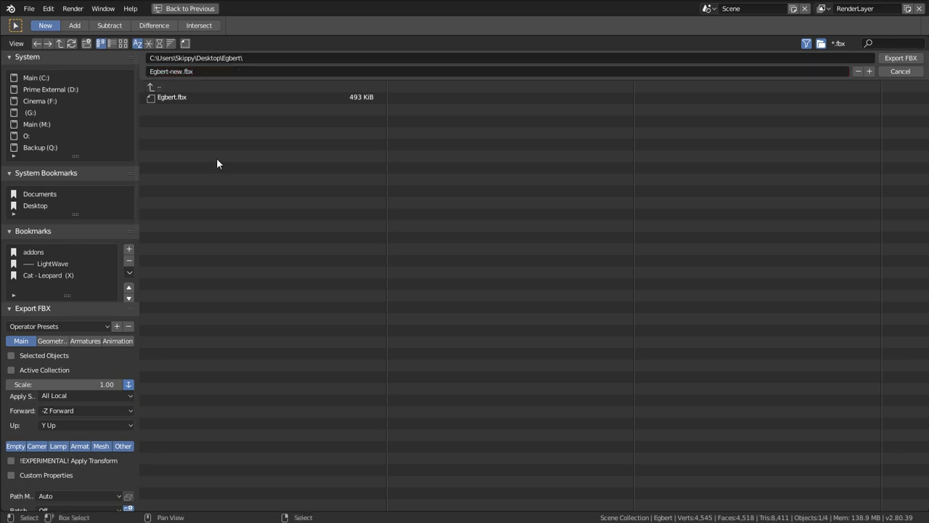
key("Return")
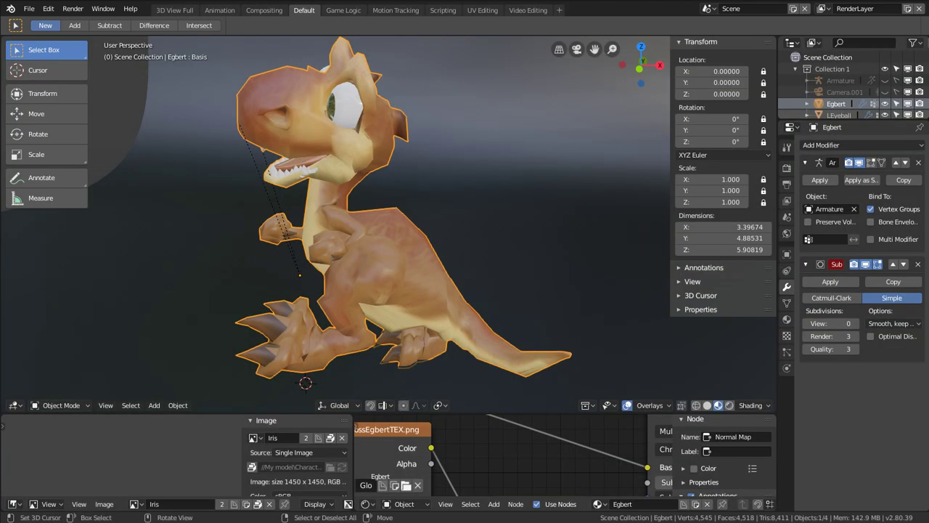
Step: Load the Egbert-new FBX file from its folder into LightWave Modeler with each object in a separate layer
key("alt+Tab")
left_click(529, 364)
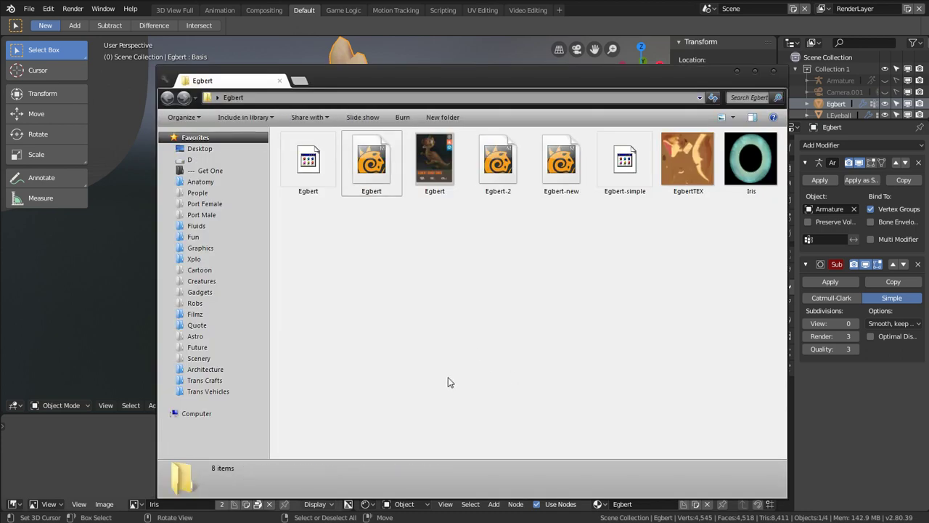
left_click(563, 180)
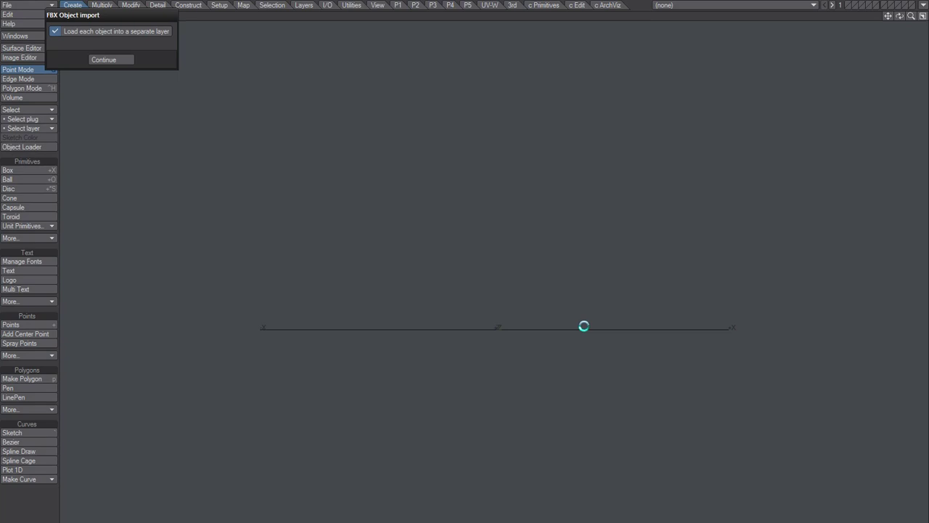
left_click(115, 59)
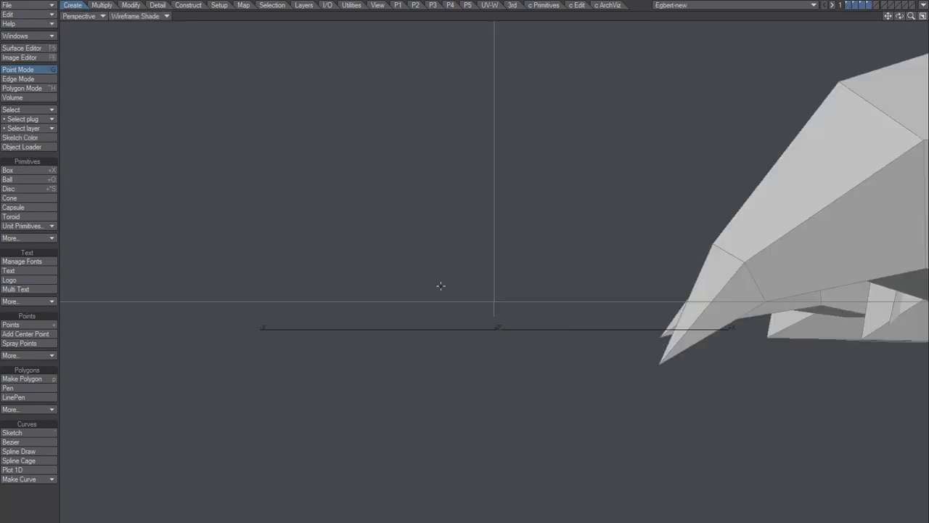
Step: Delete the two large spheres and the smaller discs in front of them, far from the backdrop
key("a")
left_click_drag(558, 343, 481, 416, "alt")
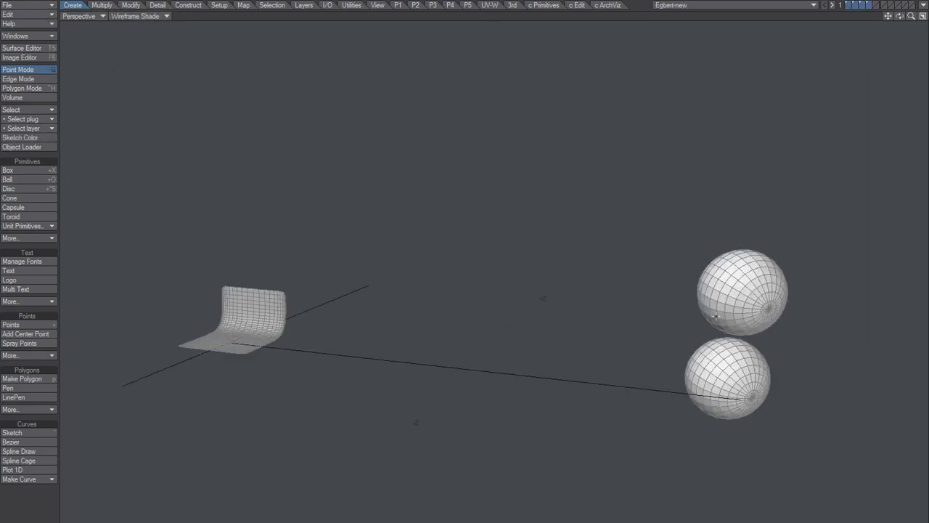
left_click_drag(734, 286, 726, 416)
key("]")
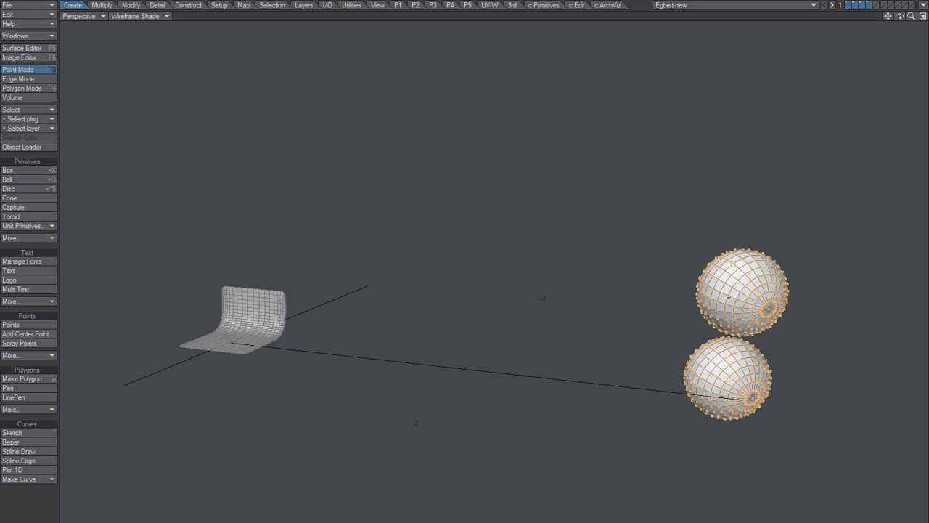
key("Delete")
mouse_move(723, 207)
right_mouse_down()
mouse_move(656, 278)
mouse_move(766, 268)
right_mouse_up()
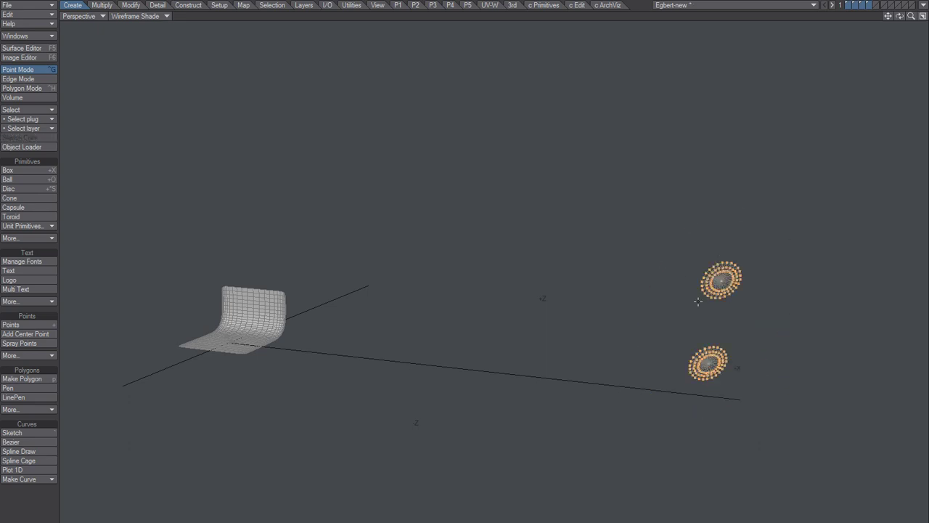
key("]")
key("Delete")
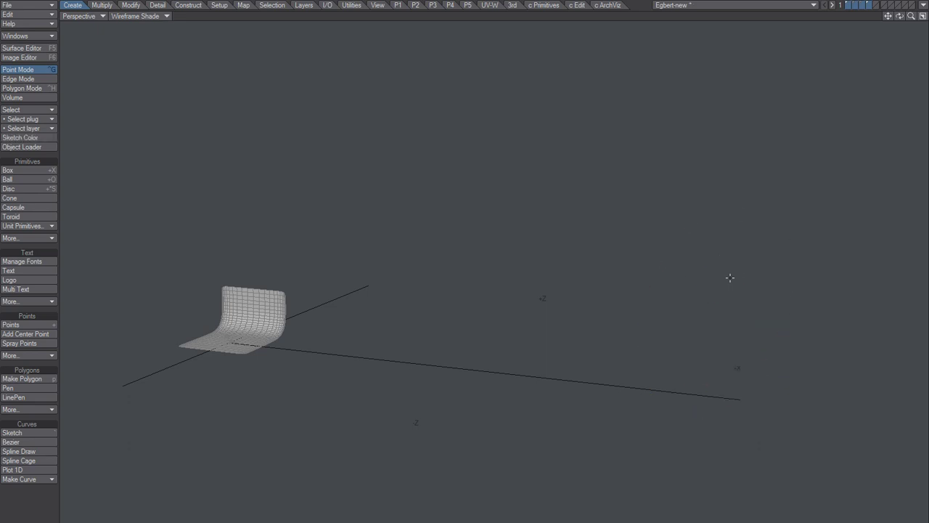
Step: In polygon mode, select the whole curved backdrop around the dinosaur and delete it
key("a")
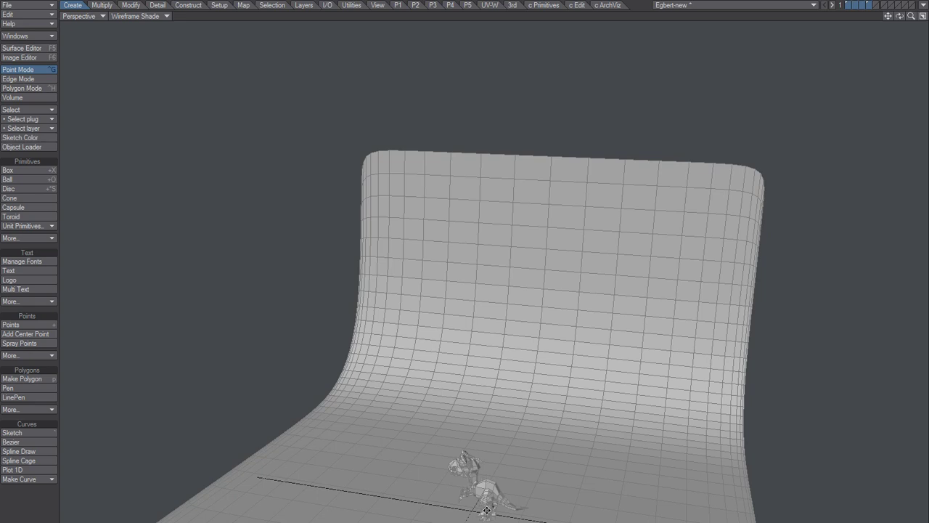
key("ctrl+h")
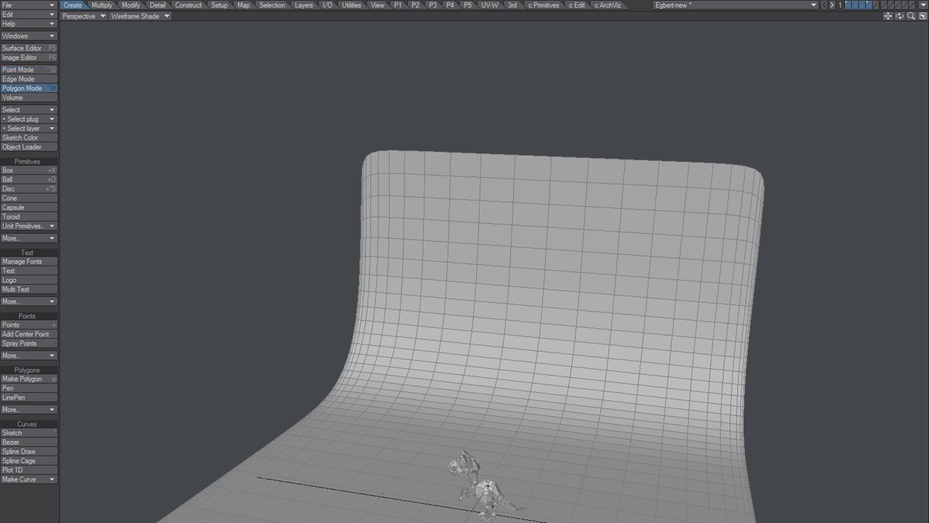
double_click(490, 485)
key("shift+a")
left_click_drag(488, 378, 548, 300, "alt+shift")
key("slash")
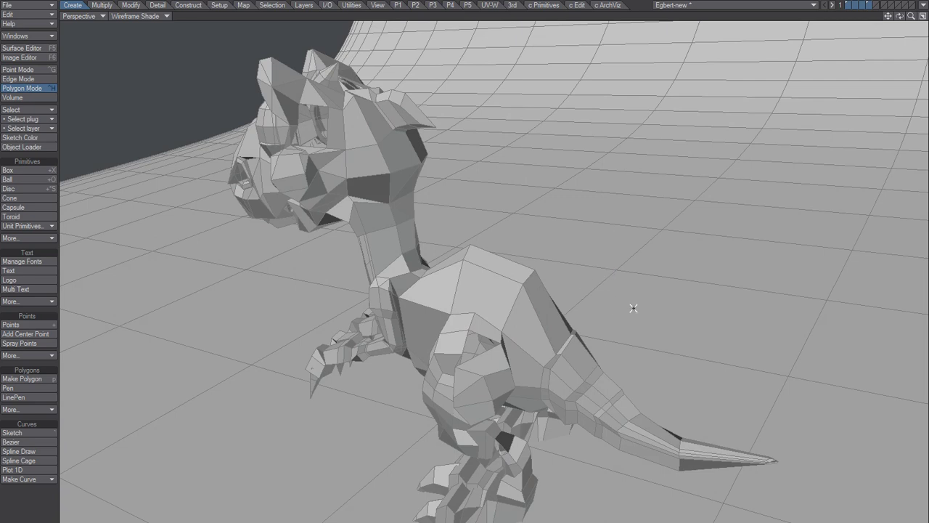
double_click(612, 274)
key("minus")
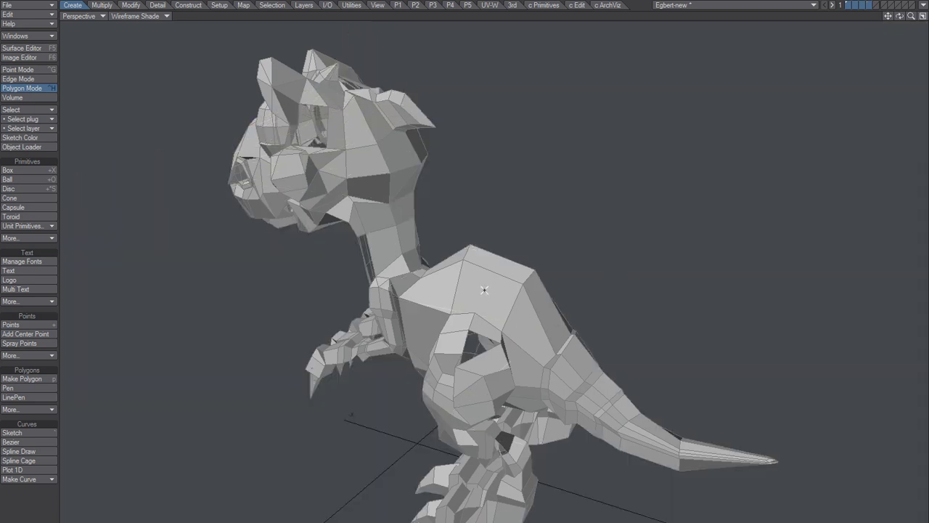
Step: Turn on Catmull-Clark subdivision for the imported dinosaur and examine the smoothed mesh
left_click_drag(485, 290, 565, 316, "alt")
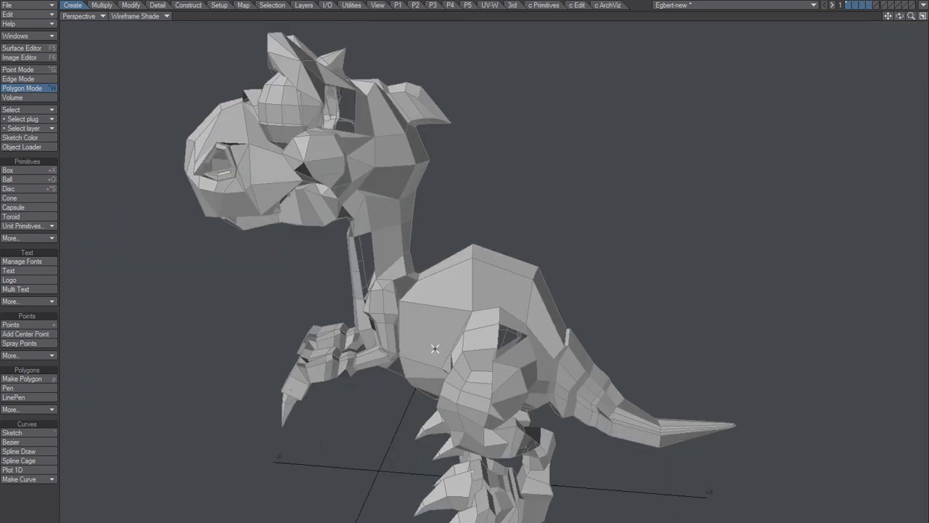
key("Tab")
left_click_drag(435, 350, 518, 349, "alt")
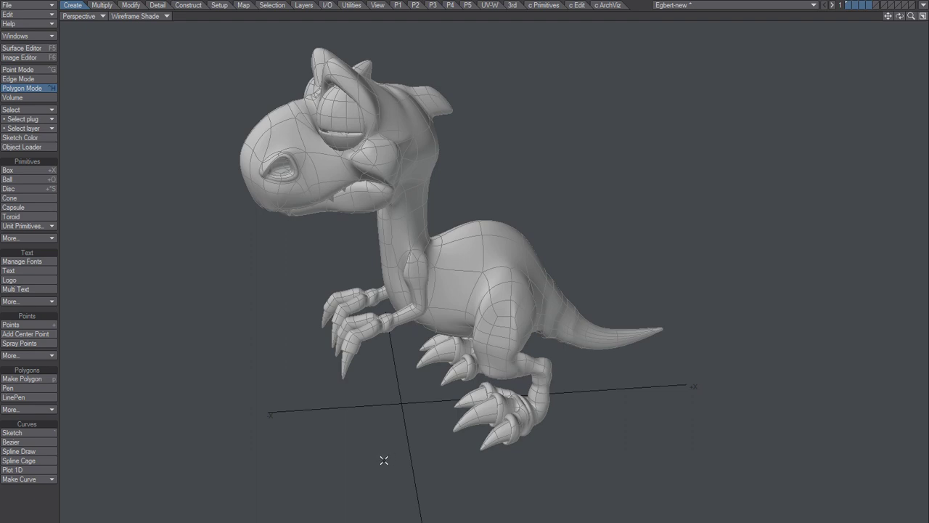
left_click_drag(438, 429, 389, 409, "alt")
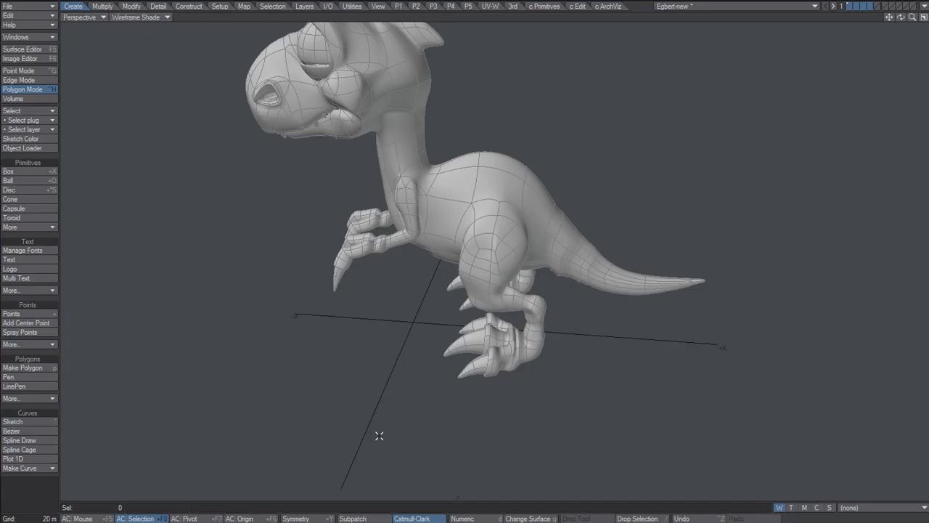
left_click_drag(454, 203, 477, 284, "alt+shift")
left_click_drag(523, 329, 591, 308, "alt")
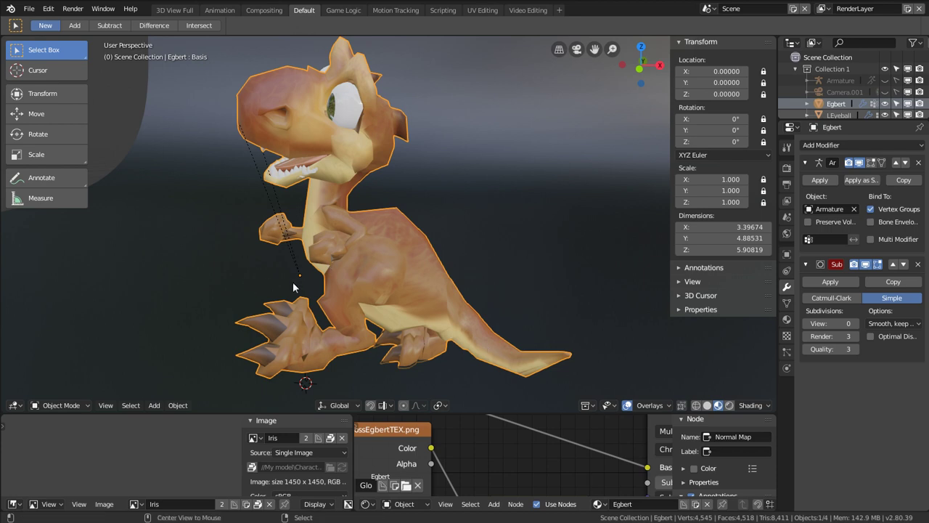
middle_click_drag(258, 273, 287, 273)
key("ctrl+KP_3")
middle_click_drag(200, 314, 152, 328)
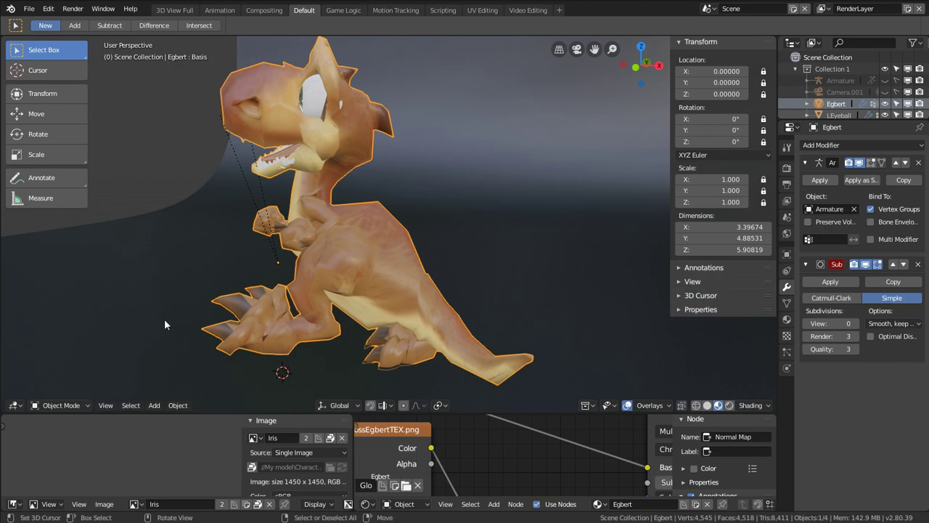
Step: Pan and orbit the 3D view away from Egbert, and frame the selected dinosaur again
middle_click_drag(154, 328, 405, 206, "shift")
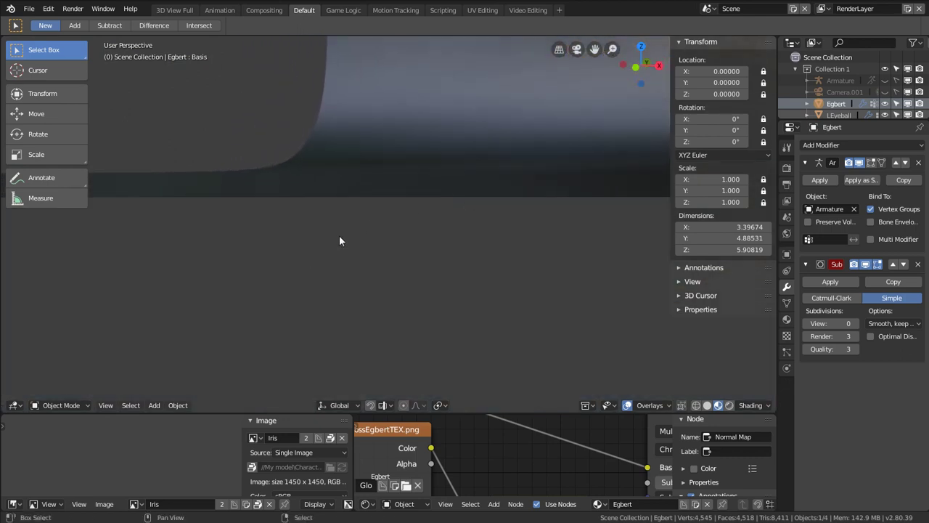
middle_click_drag(339, 235, 366, 241, "shift")
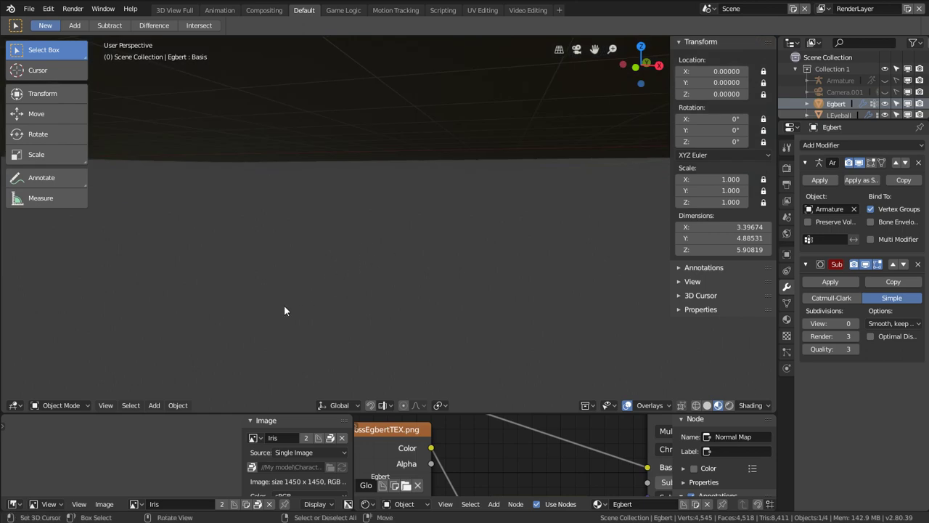
middle_click_drag(229, 324, 316, 307)
scroll(316, 307, "up", 3)
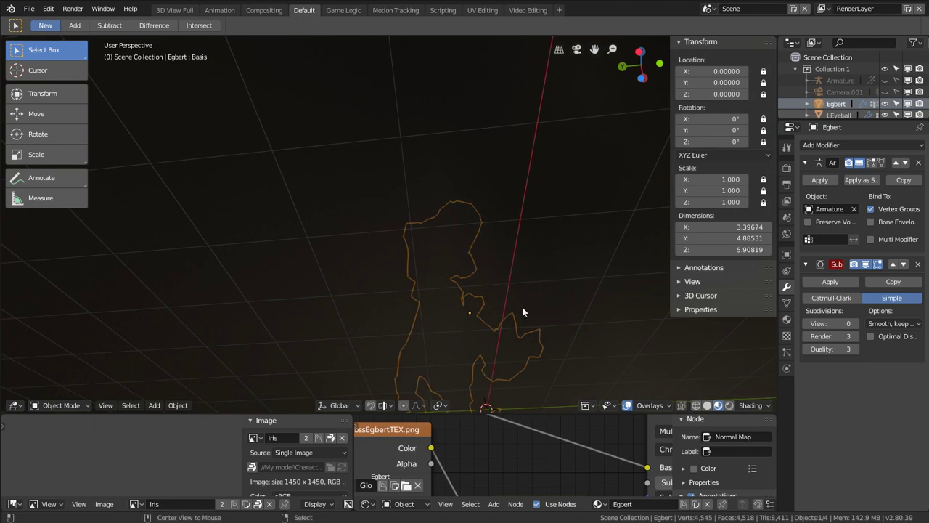
middle_click_drag(522, 310, 487, 297)
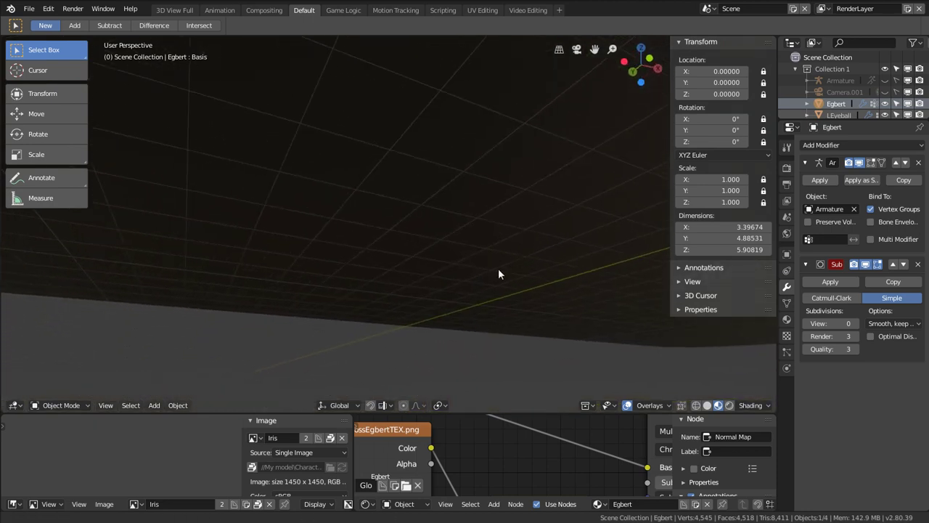
middle_click_drag(500, 234, 508, 167)
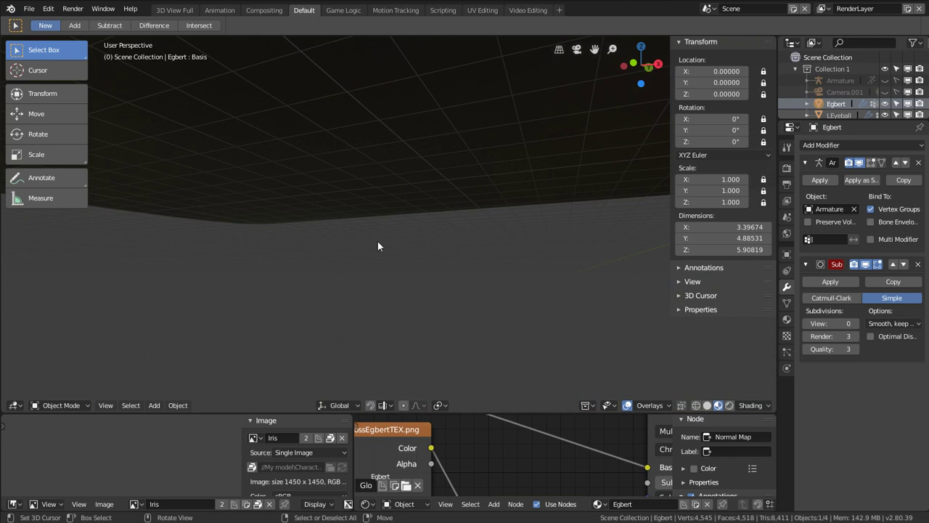
key("KP_Decimal")
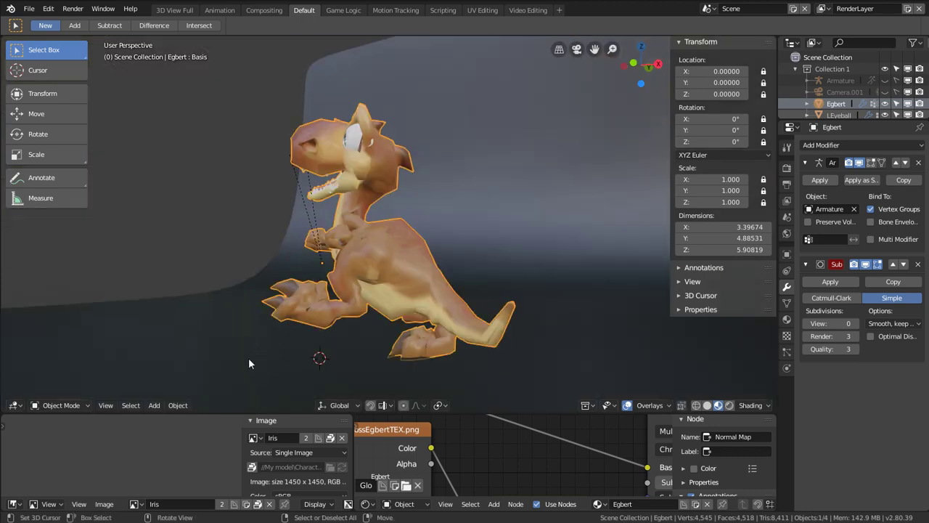
Step: Examine the whole scene with its curved backdrop from several angles, and frame Egbert again for a side view
middle_click_drag(249, 357, 350, 367)
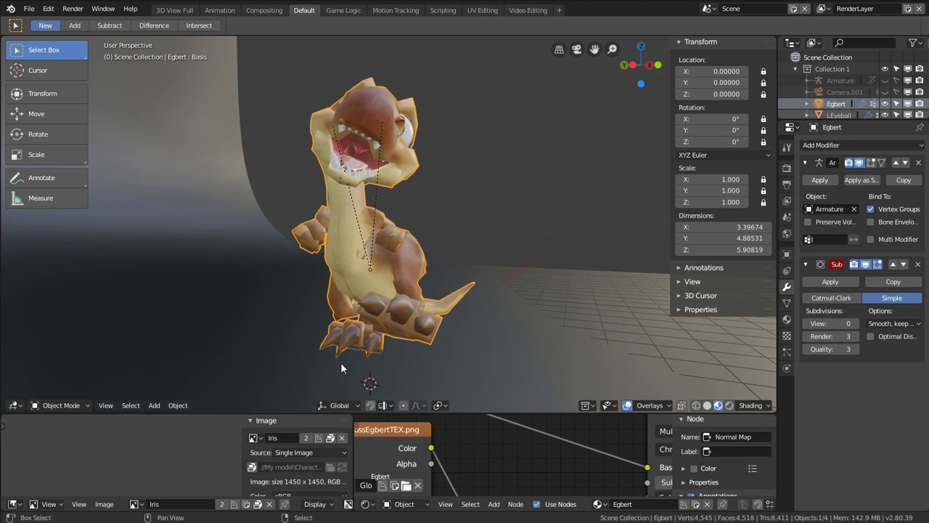
key("shift+c")
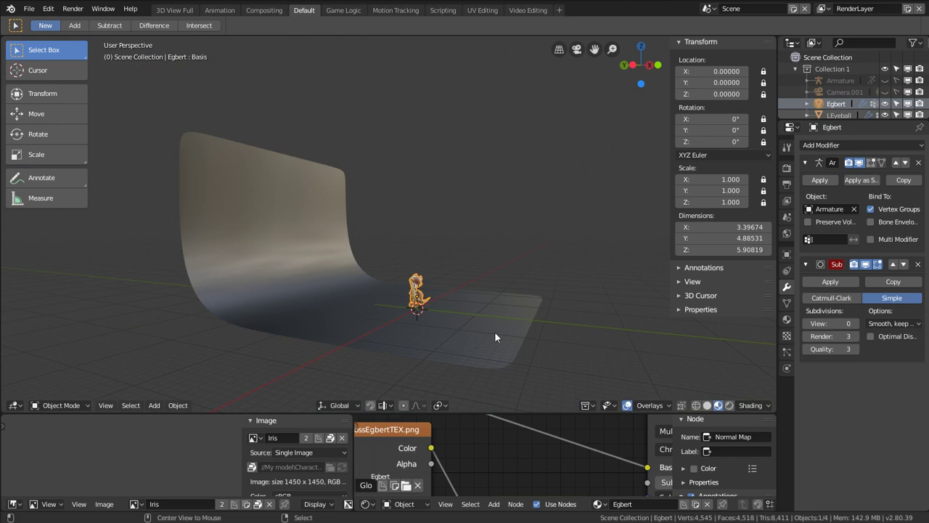
middle_click_drag(500, 334, 326, 351)
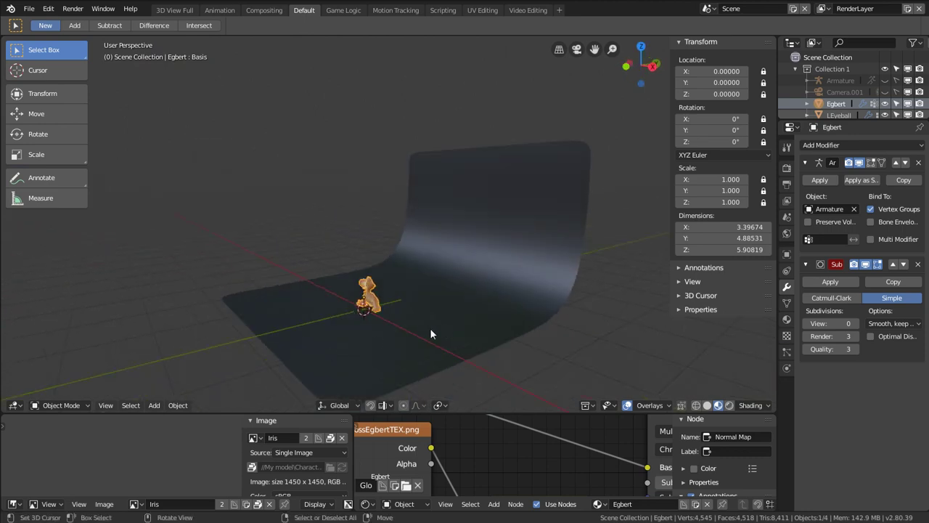
key("KP_Decimal")
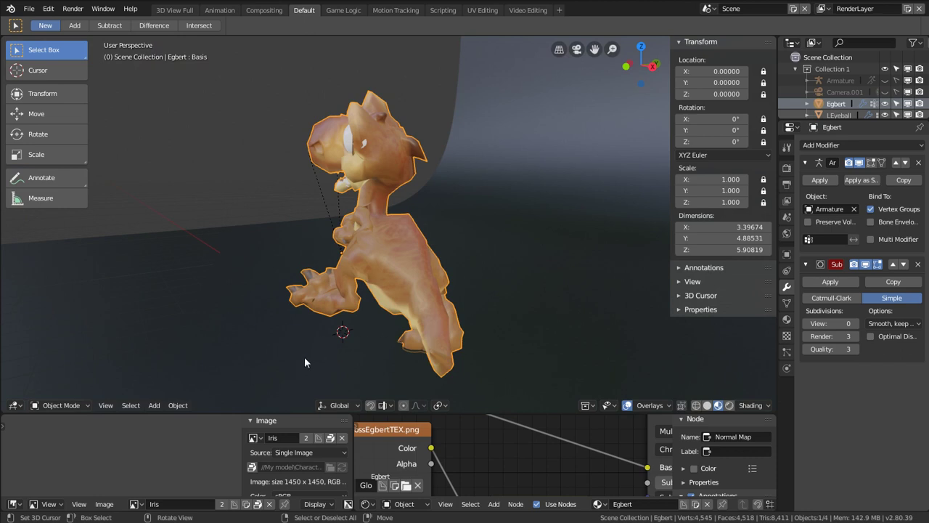
middle_click_drag(304, 362, 344, 368)
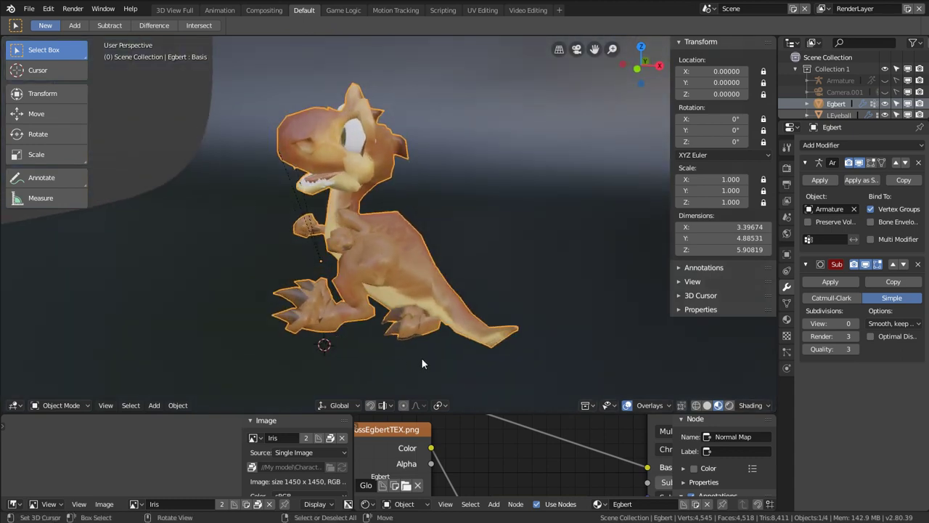